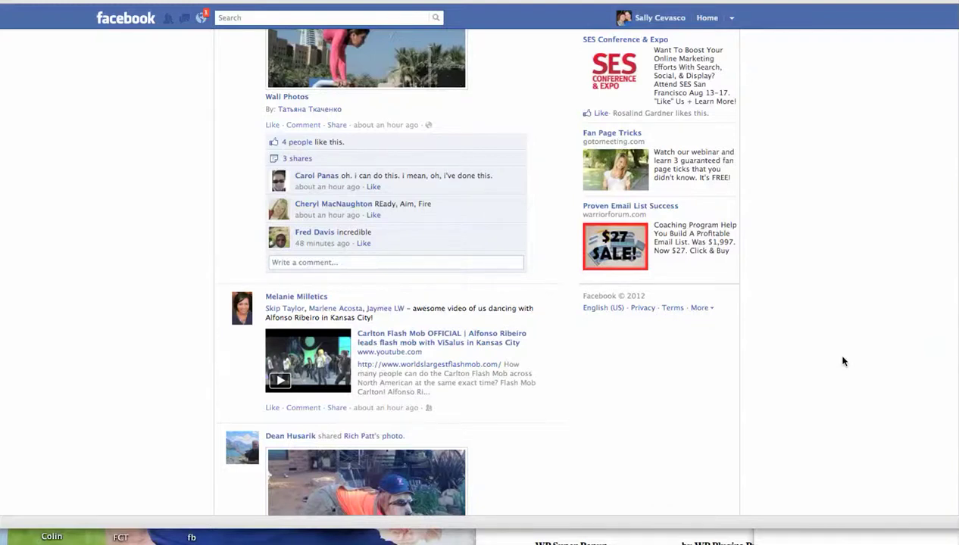
# - Start a new page of the Brand or Product type
pyautogui.scroll(-3, 830, 330)
pyautogui.scroll(-5, 835, 331)
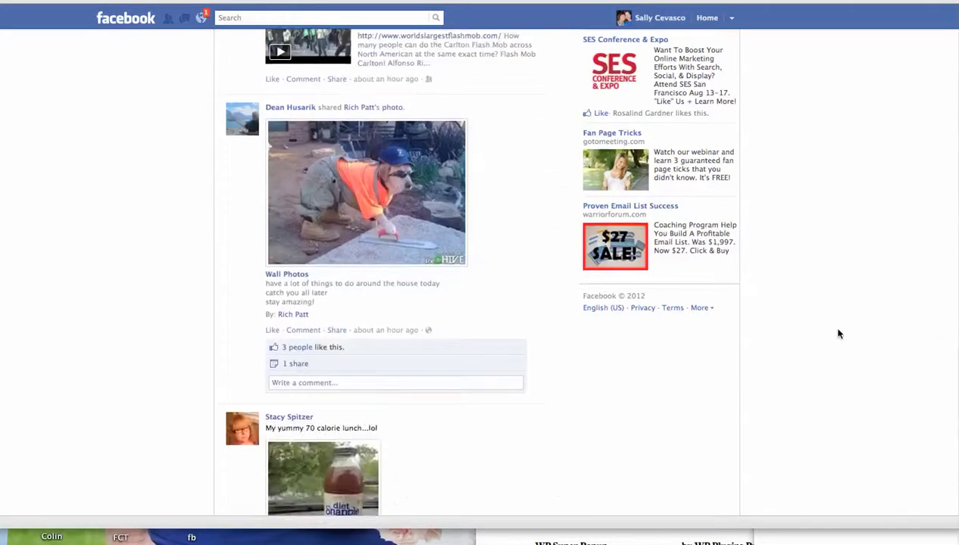
pyautogui.scroll(-2, 838, 334)
pyautogui.scroll(3, 838, 334)
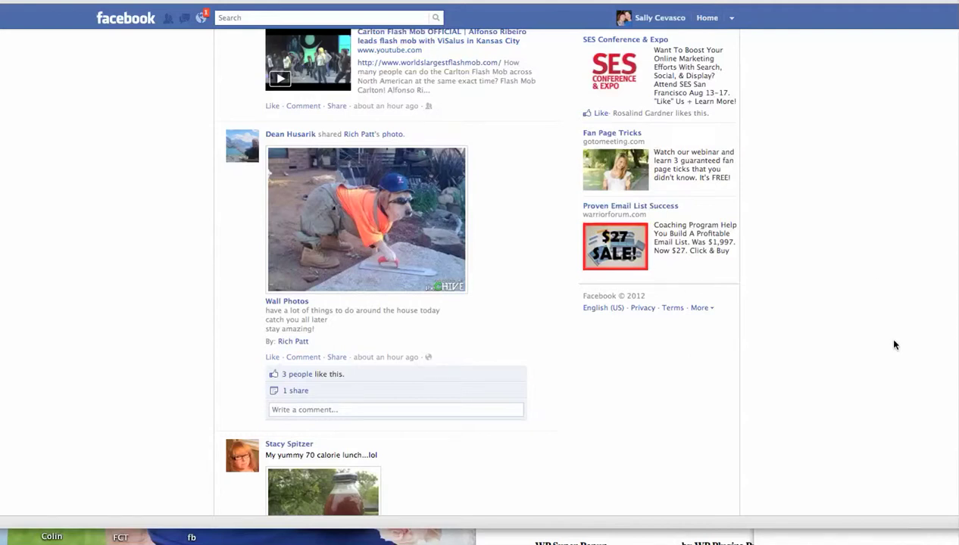
pyautogui.scroll(-5, 871, 352)
pyautogui.scroll(-1, 861, 356)
pyautogui.scroll(-1, 861, 357)
pyautogui.scroll(-9, 860, 356)
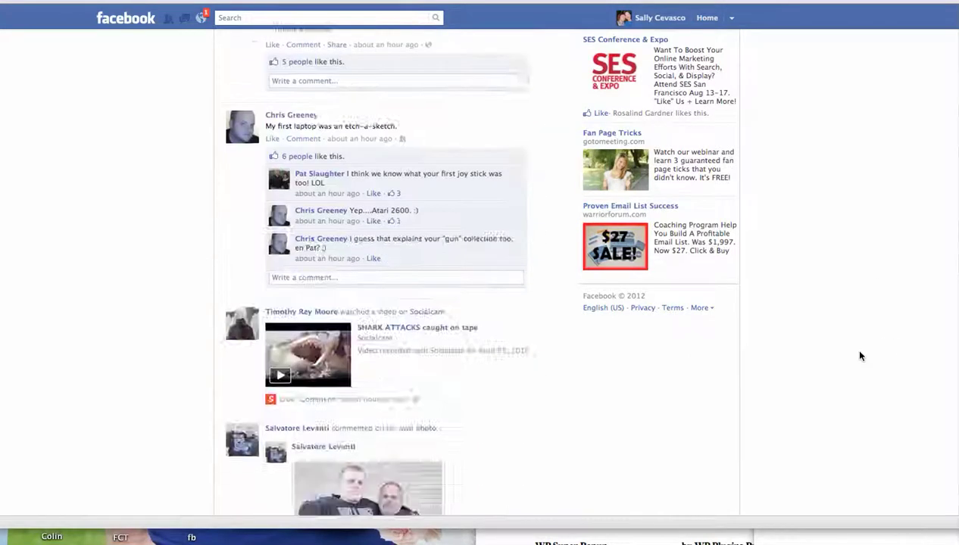
pyautogui.scroll(-5, 861, 356)
pyautogui.scroll(-5, 861, 356)
pyautogui.scroll(-5, 860, 356)
pyautogui.scroll(-5, 861, 356)
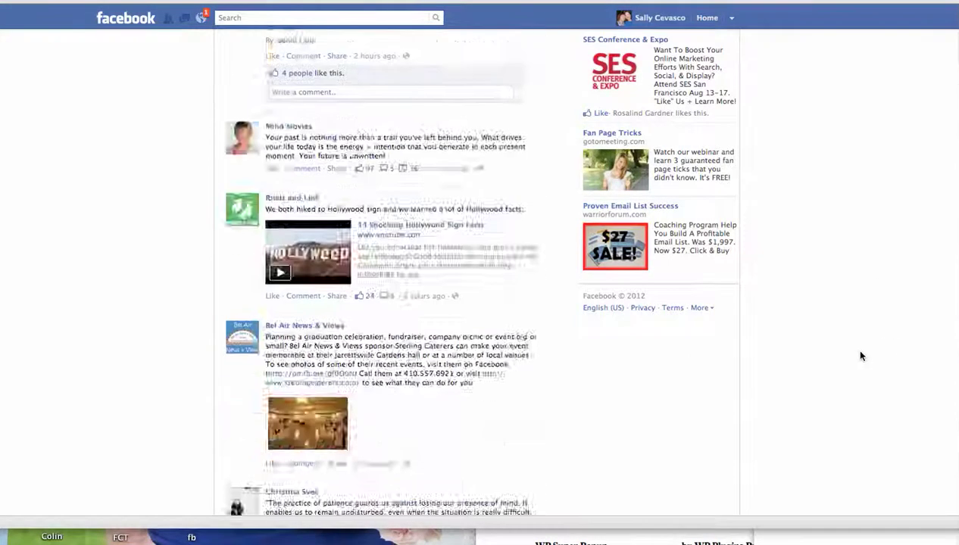
pyautogui.scroll(-5, 860, 356)
pyautogui.scroll(-3, 860, 356)
pyautogui.scroll(-5, 861, 356)
pyautogui.scroll(-5, 860, 356)
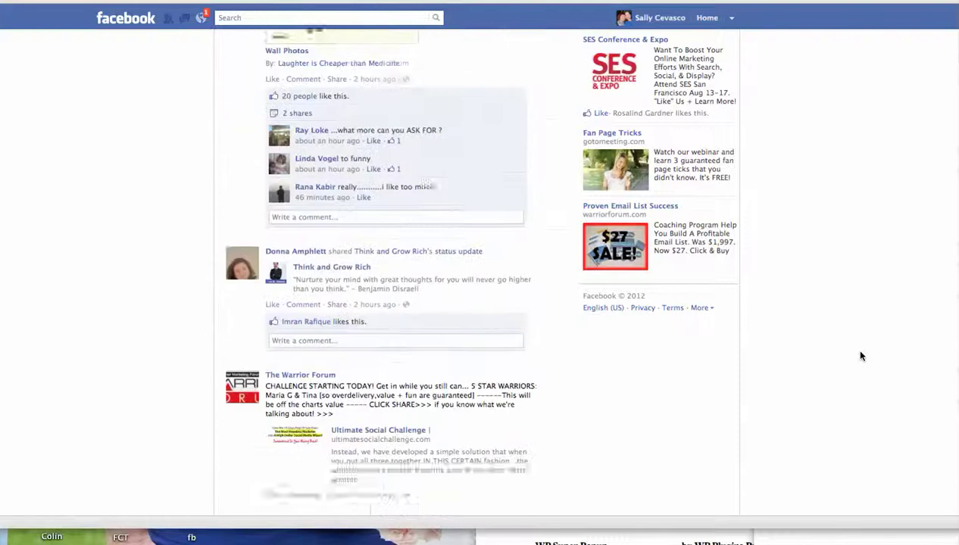
pyautogui.scroll(-5, 861, 356)
pyautogui.scroll(-5, 861, 356)
pyautogui.scroll(-5, 860, 356)
pyautogui.scroll(-3, 861, 356)
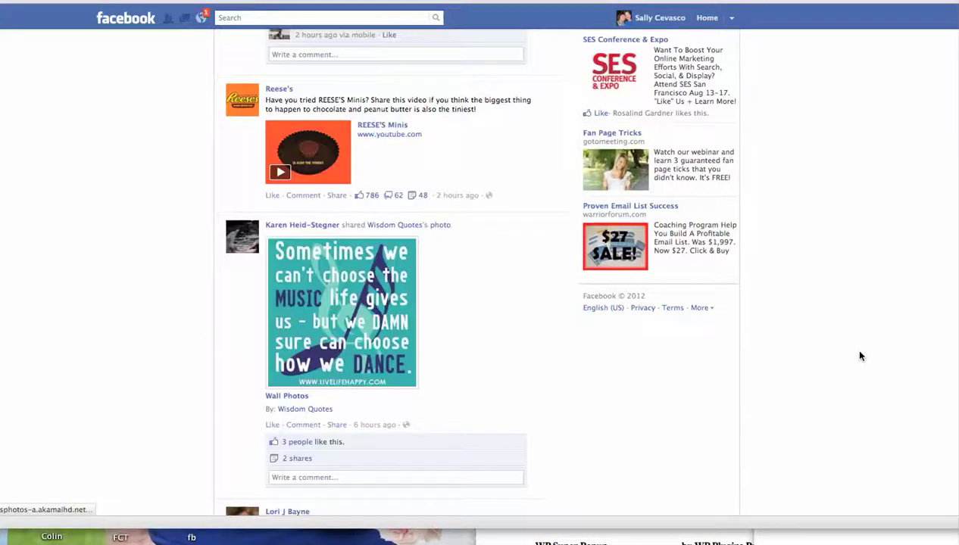
pyautogui.scroll(-5, 861, 356)
pyautogui.scroll(-5, 860, 356)
pyautogui.scroll(-5, 860, 356)
pyautogui.scroll(-5, 860, 356)
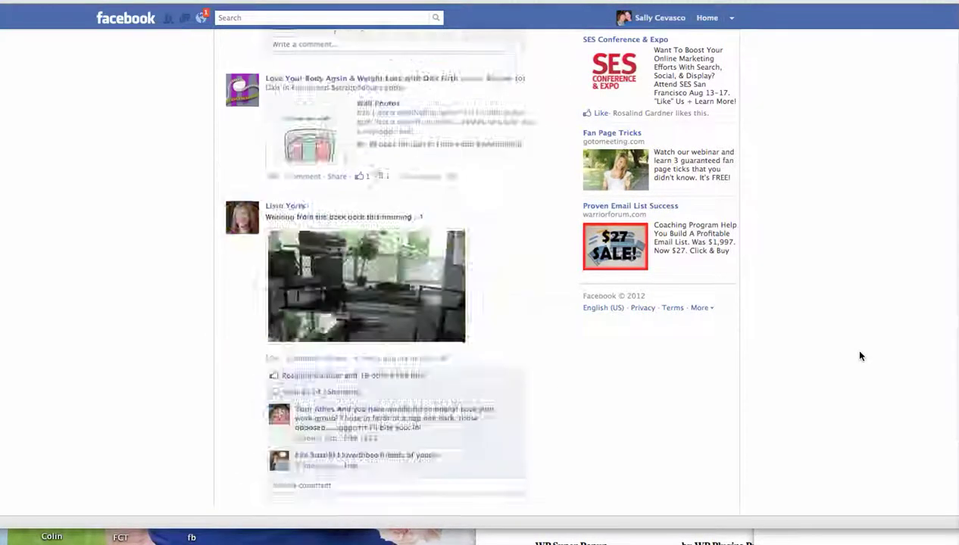
pyautogui.scroll(-5, 861, 356)
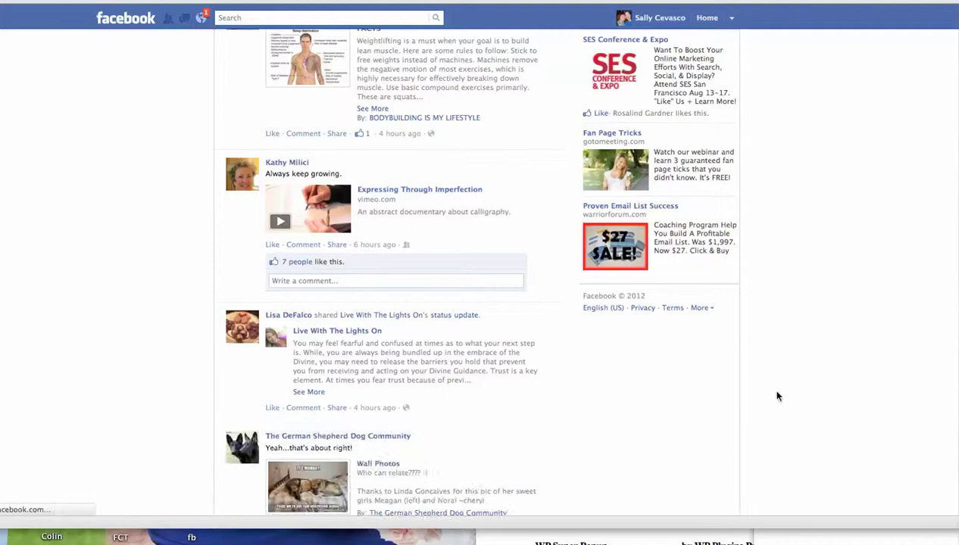
pyautogui.scroll(-5, 777, 396)
pyautogui.scroll(-5, 777, 396)
pyautogui.scroll(-5, 777, 395)
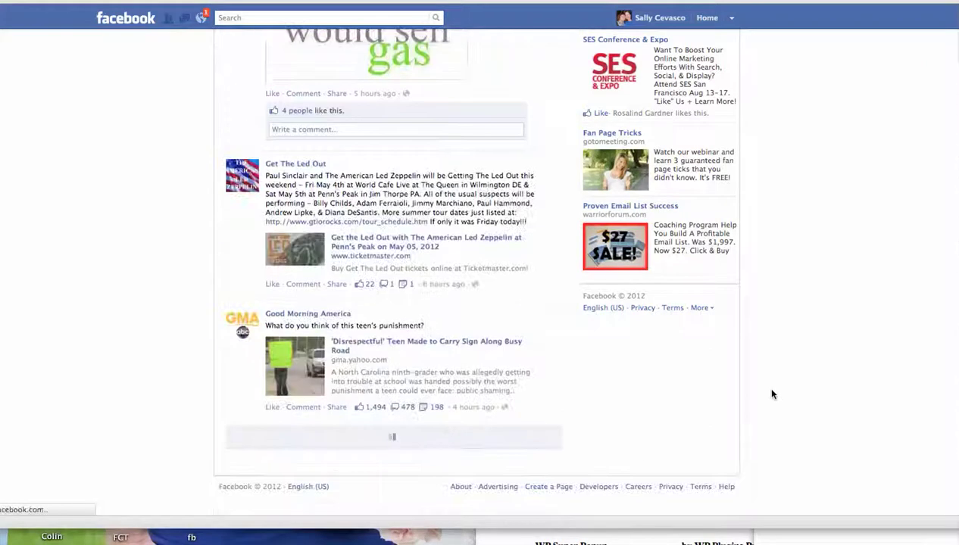
pyautogui.scroll(-2, 736, 403)
pyautogui.scroll(-5, 736, 402)
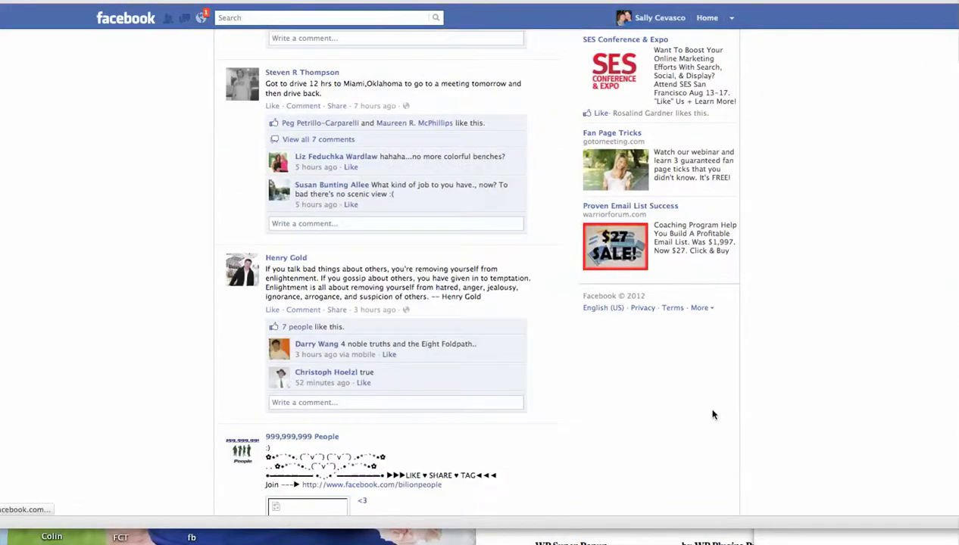
pyautogui.scroll(-2, 754, 422)
pyautogui.scroll(-5, 753, 422)
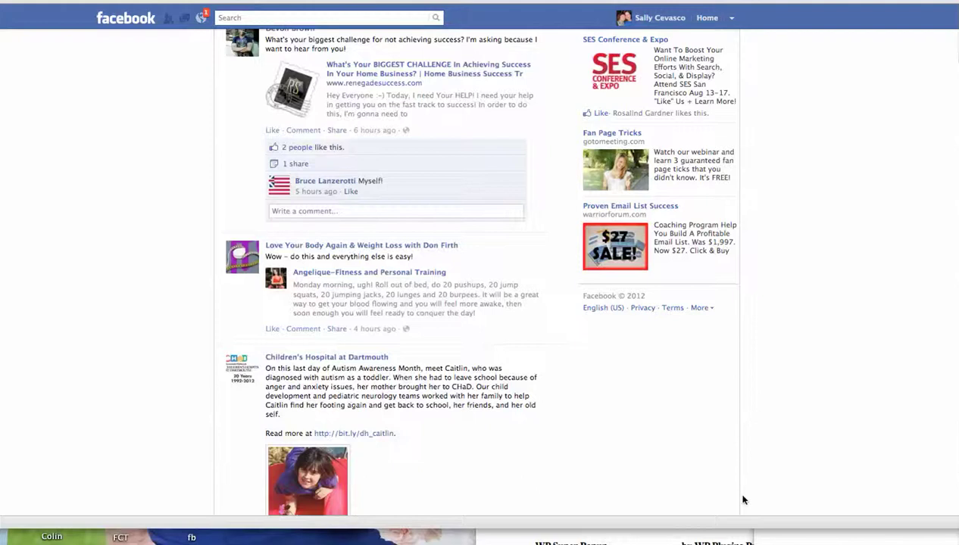
pyautogui.scroll(-5, 743, 500)
pyautogui.scroll(-5, 743, 500)
pyautogui.scroll(-5, 744, 500)
pyautogui.scroll(-5, 743, 500)
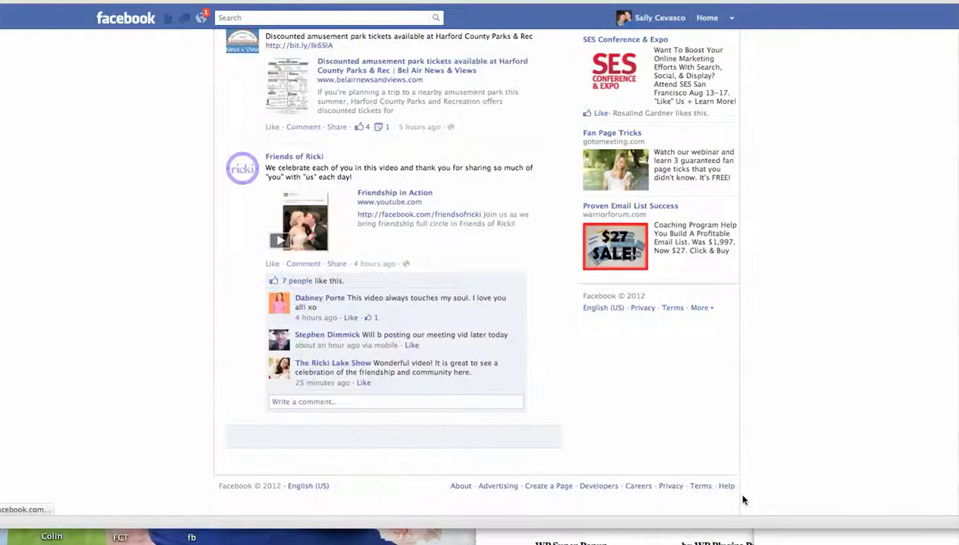
pyautogui.scroll(-10, 691, 484)
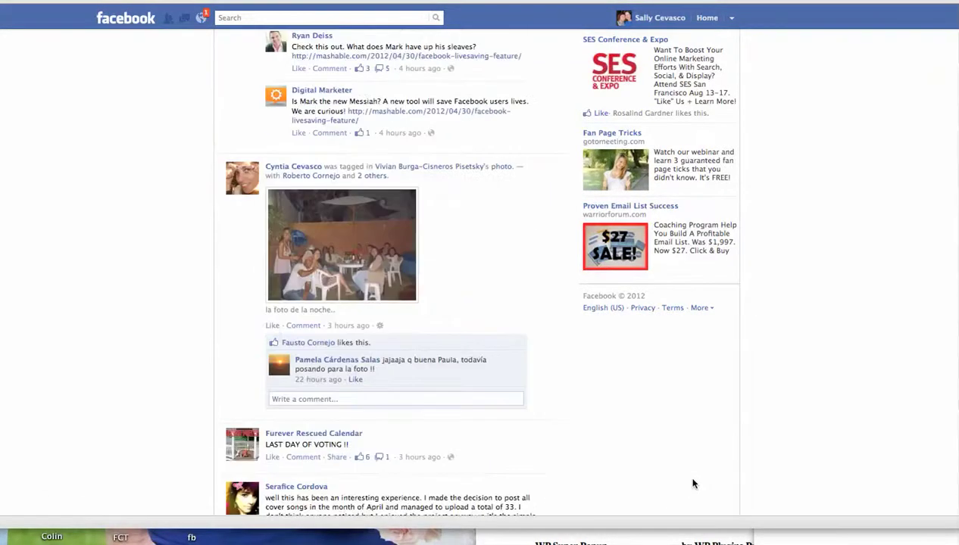
pyautogui.scroll(-5, 692, 484)
pyautogui.scroll(-5, 660, 481)
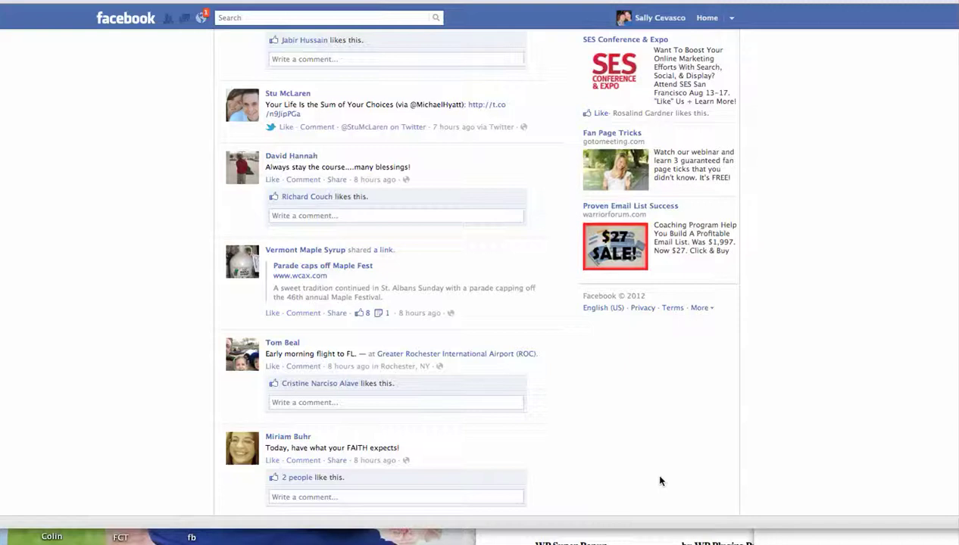
pyautogui.scroll(-5, 660, 481)
pyautogui.scroll(-5, 660, 481)
pyautogui.scroll(-5, 660, 481)
pyautogui.scroll(-3, 660, 481)
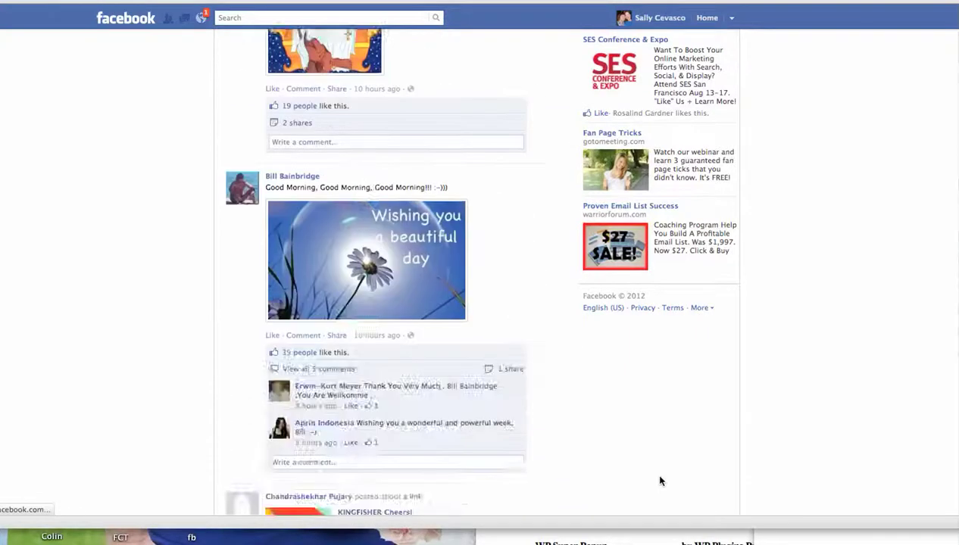
pyautogui.scroll(-2, 659, 481)
pyautogui.scroll(-2, 660, 481)
pyautogui.scroll(-3, 660, 481)
pyautogui.scroll(-3, 660, 481)
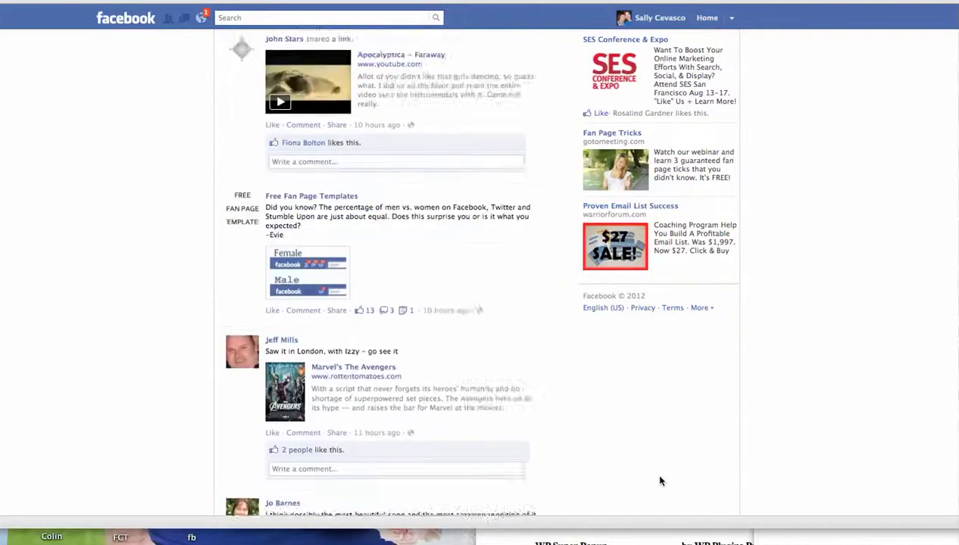
pyautogui.scroll(-3, 660, 481)
pyautogui.scroll(-3, 660, 481)
pyautogui.scroll(-3, 660, 481)
pyautogui.scroll(-3, 660, 481)
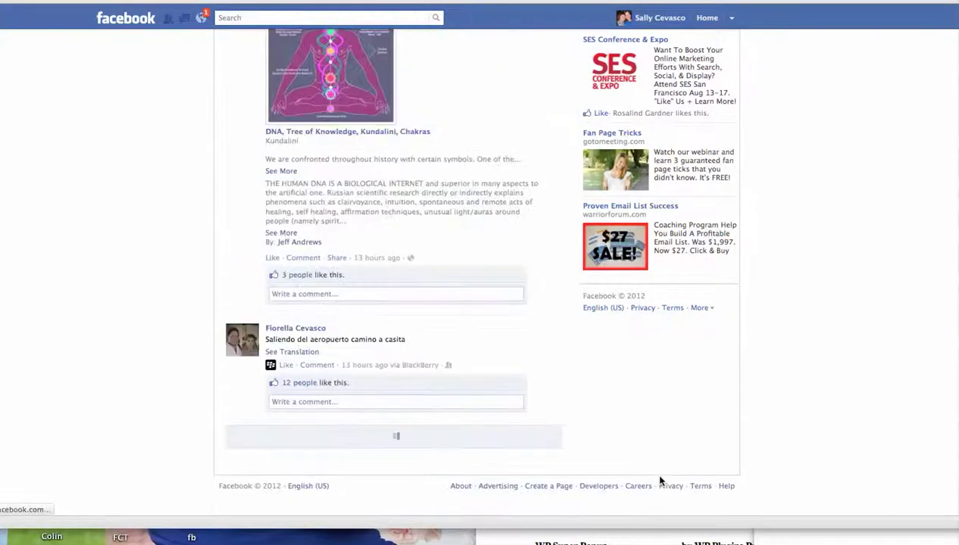
pyautogui.scroll(-3, 659, 481)
pyautogui.scroll(-1, 660, 481)
pyautogui.scroll(-5, 660, 481)
pyautogui.scroll(-3, 659, 481)
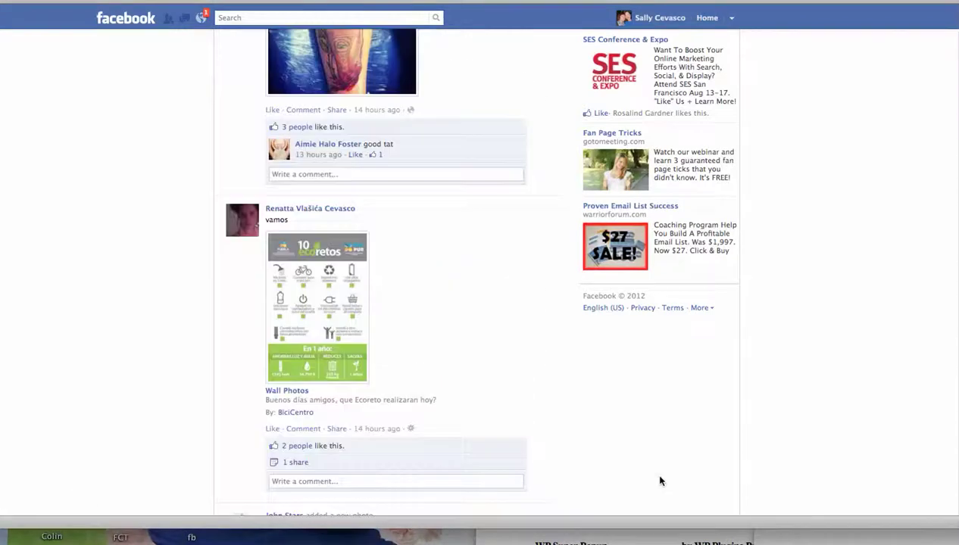
pyautogui.scroll(-3, 660, 481)
pyautogui.scroll(-3, 660, 481)
pyautogui.scroll(-1, 660, 481)
pyautogui.scroll(-1, 660, 481)
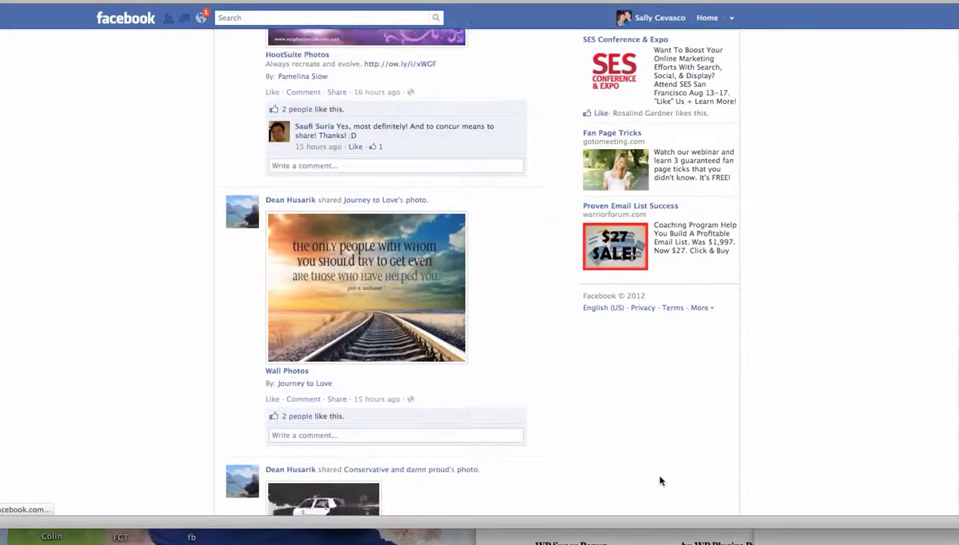
pyautogui.scroll(-3, 660, 481)
pyautogui.scroll(-2, 659, 481)
pyautogui.scroll(-3, 660, 481)
pyautogui.scroll(-3, 659, 481)
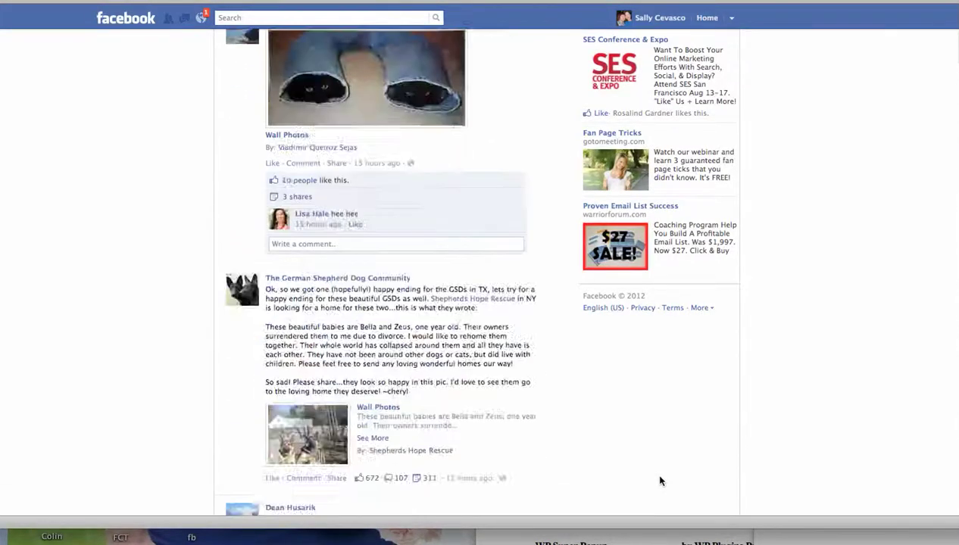
pyautogui.scroll(-3, 660, 481)
pyautogui.scroll(-3, 660, 481)
pyautogui.scroll(-3, 659, 481)
pyautogui.scroll(-5, 660, 481)
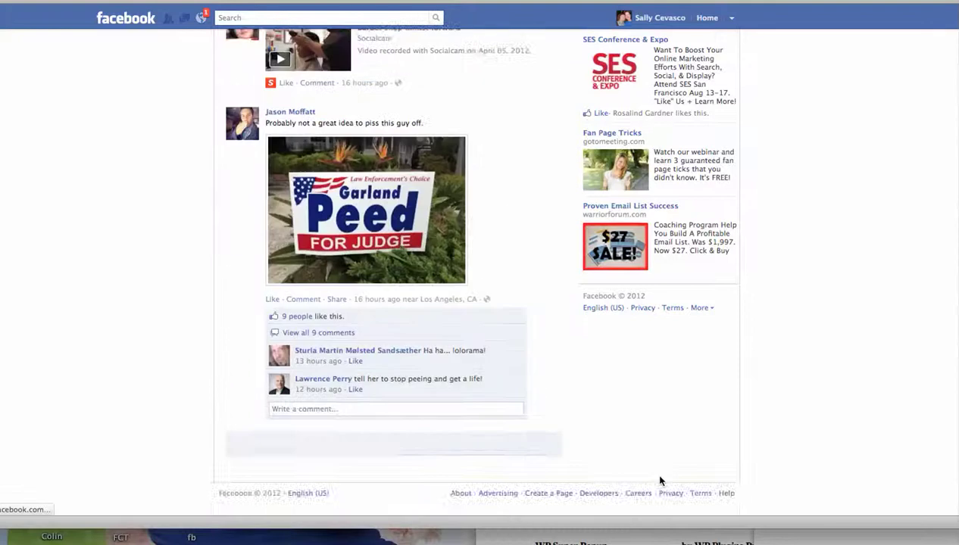
pyautogui.scroll(-3, 660, 481)
pyautogui.scroll(-5, 660, 478)
pyautogui.scroll(-5, 660, 478)
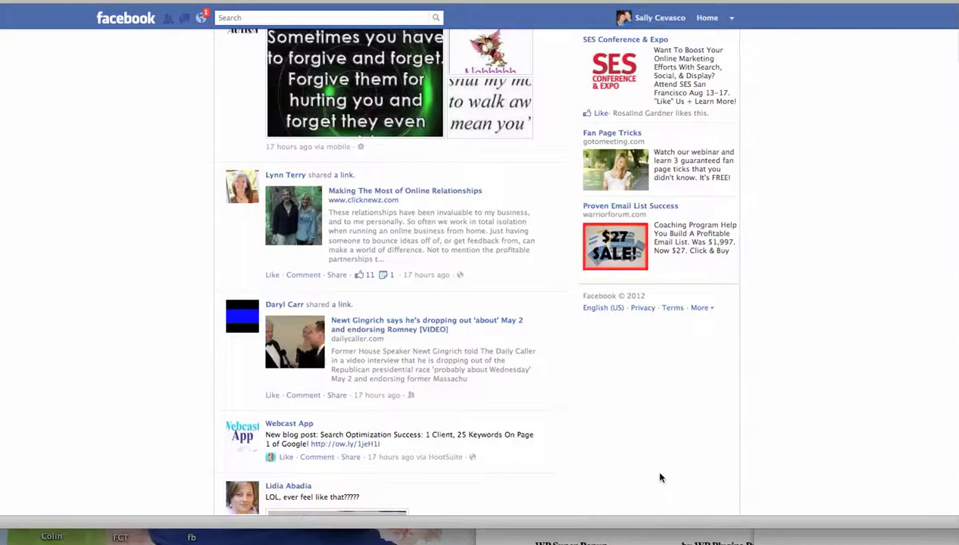
pyautogui.scroll(-5, 660, 478)
pyautogui.scroll(-5, 660, 478)
pyautogui.scroll(-5, 660, 478)
pyautogui.scroll(-5, 660, 478)
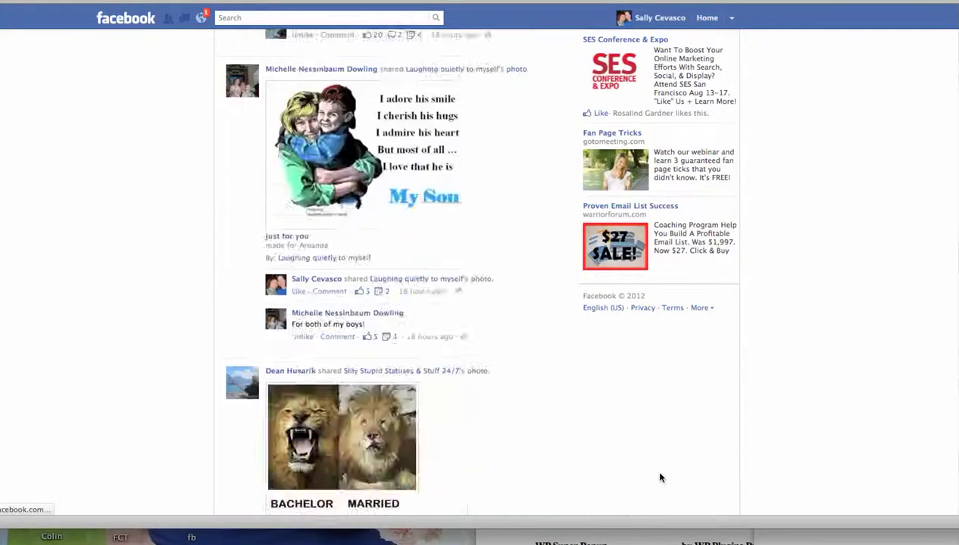
pyautogui.scroll(-5, 660, 478)
pyautogui.scroll(-5, 660, 478)
pyautogui.scroll(-5, 659, 478)
pyautogui.scroll(-5, 660, 478)
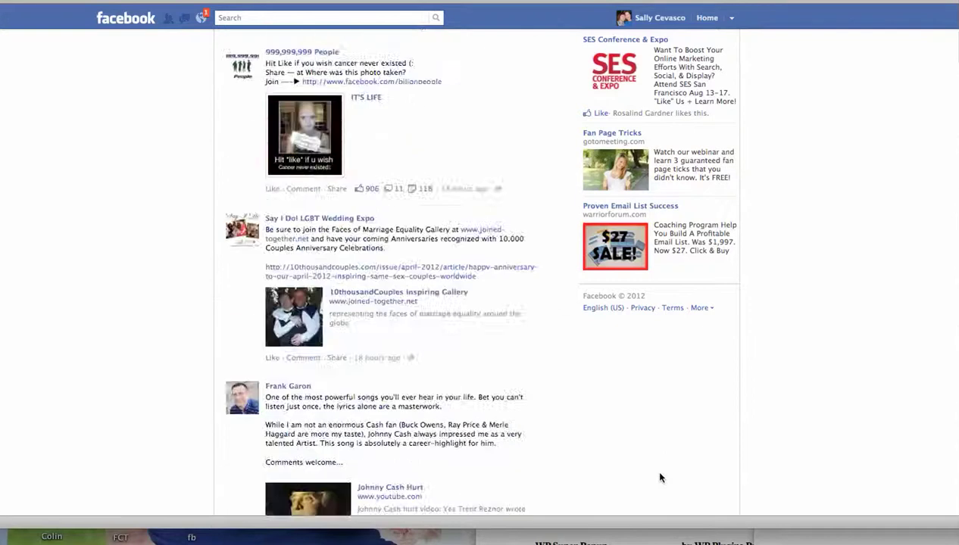
pyautogui.scroll(-5, 660, 478)
pyautogui.scroll(-5, 660, 478)
pyautogui.scroll(-5, 659, 478)
pyautogui.scroll(-5, 659, 478)
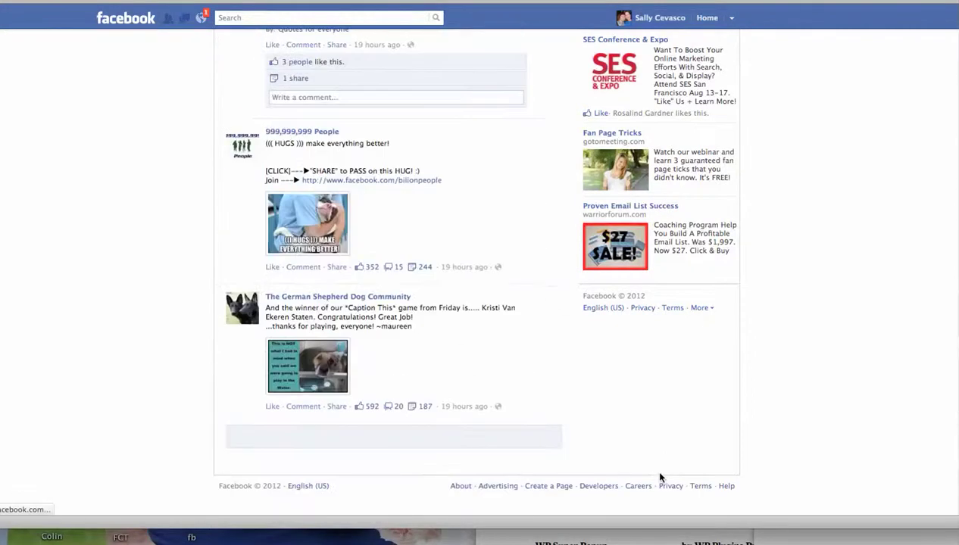
pyautogui.scroll(-5, 706, 475)
pyautogui.scroll(-5, 706, 475)
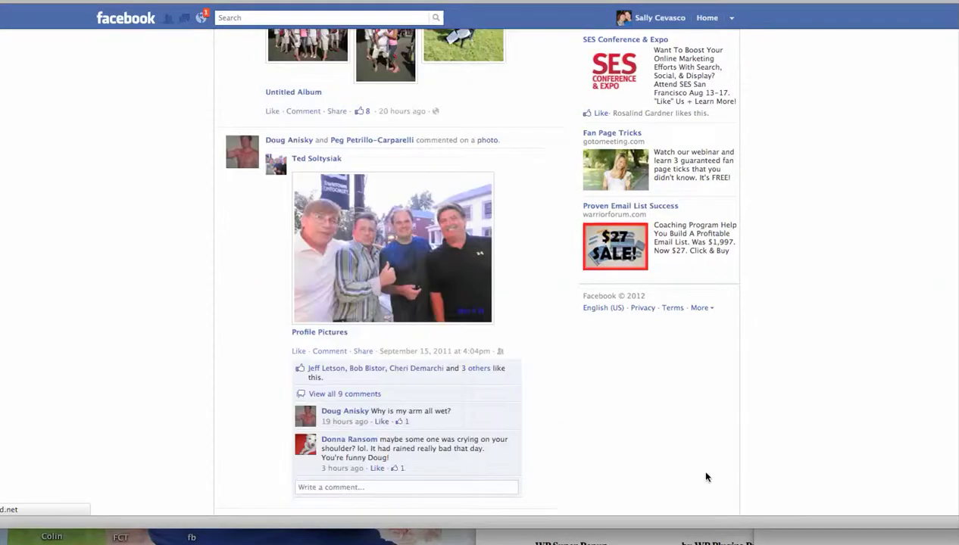
pyautogui.scroll(-5, 706, 476)
pyautogui.scroll(-5, 706, 476)
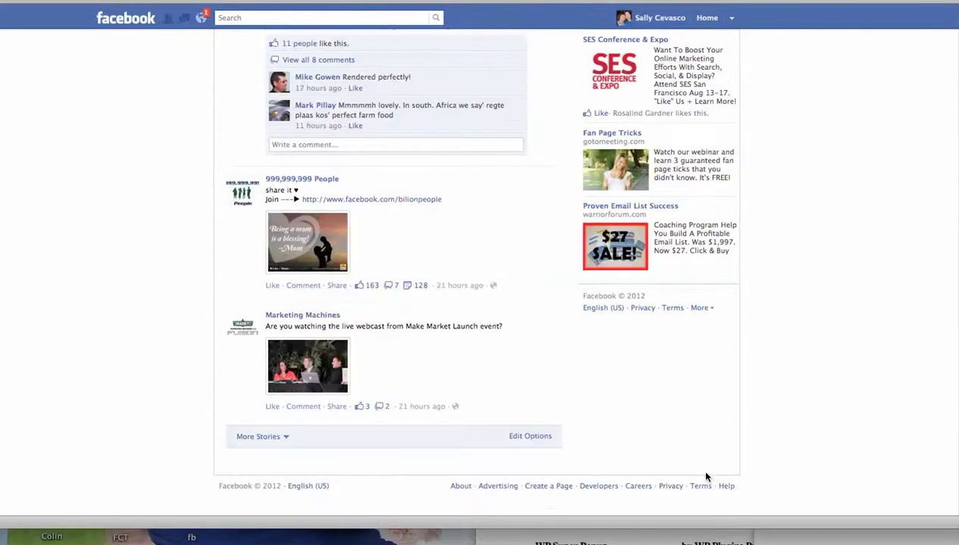
pyautogui.click(559, 487)
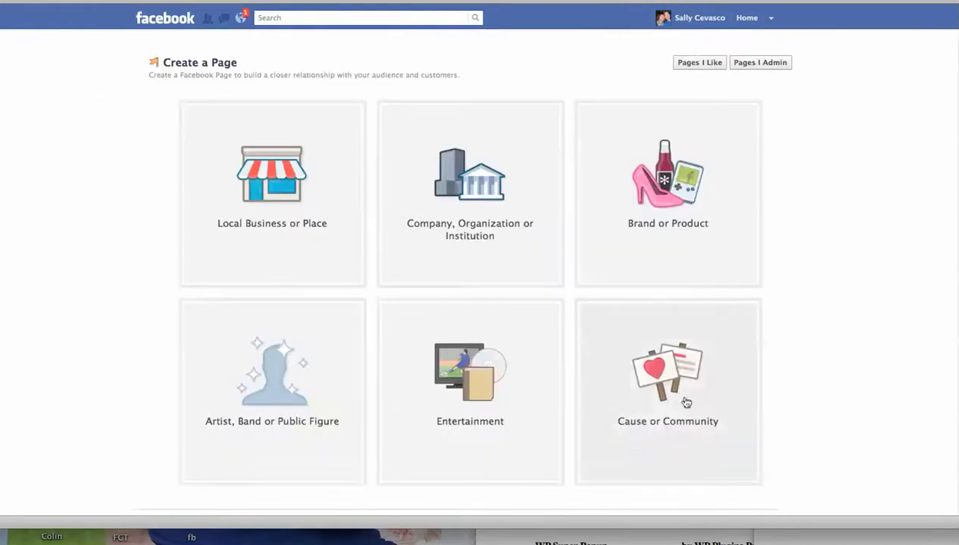
pyautogui.click(667, 197)
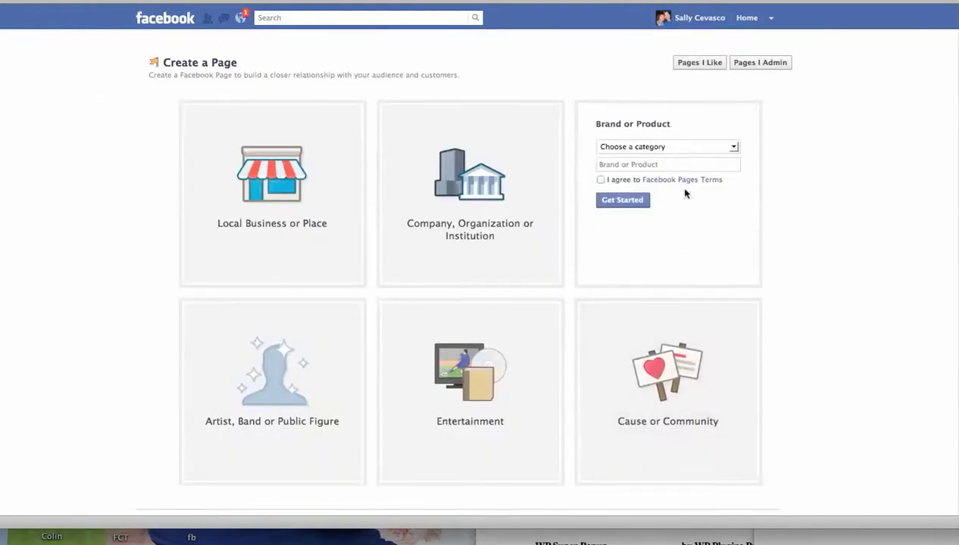
# - Set the category to Website, name the page 'Health and wellness', and accept the Pages terms
pyautogui.click(735, 148)
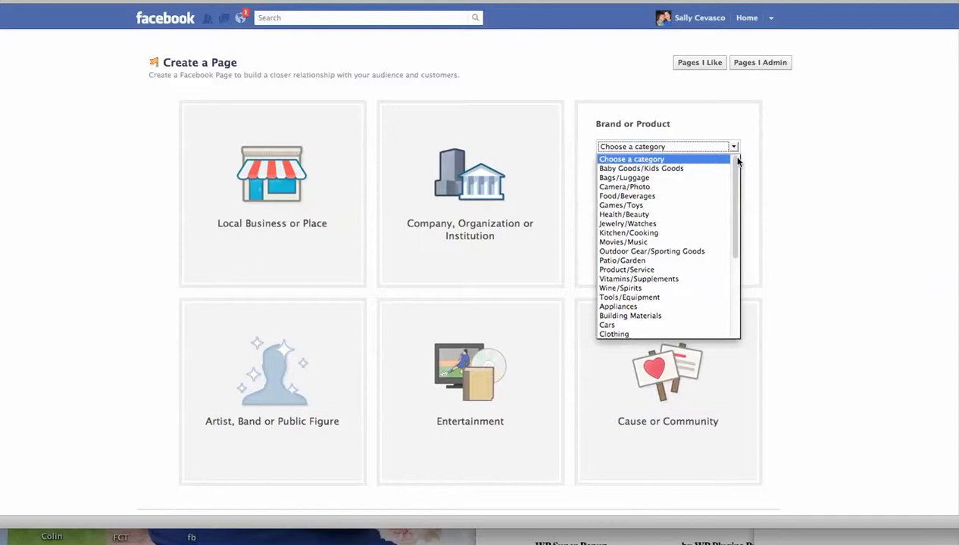
pyautogui.scroll(-1, 738, 182)
pyautogui.scroll(-5, 722, 240)
pyautogui.scroll(-1, 684, 293)
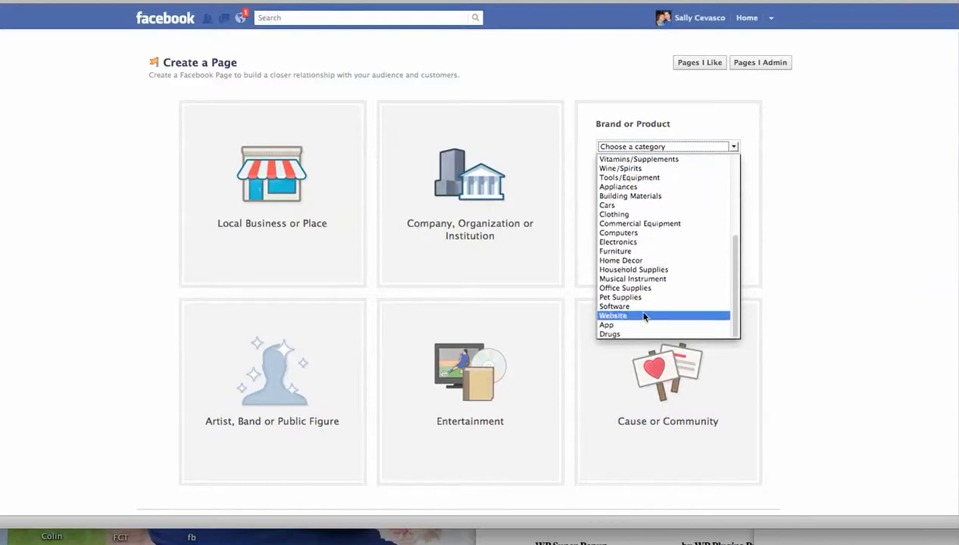
pyautogui.click(644, 316)
pyautogui.click(645, 164)
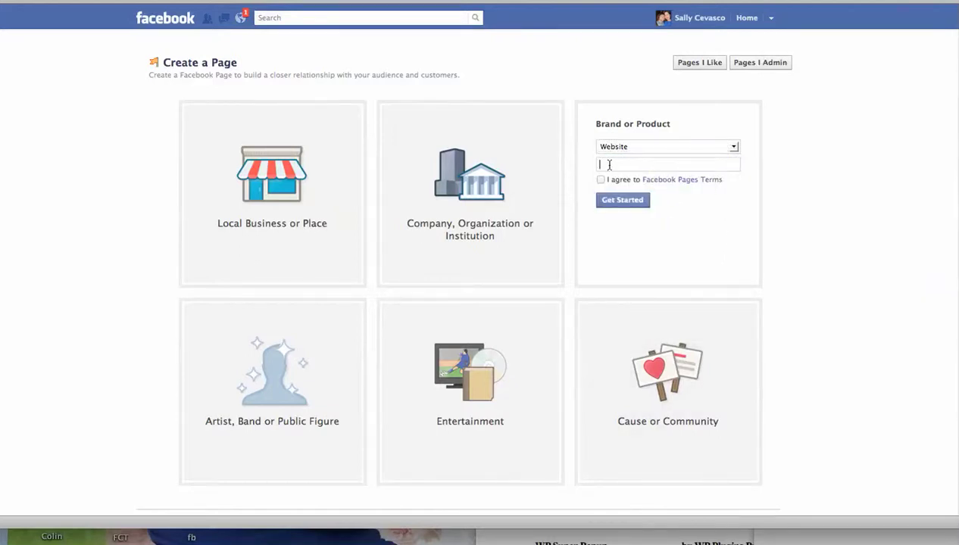
pyautogui.write('Health ')
pyautogui.write('and we')
pyautogui.write('llness')
pyautogui.click(601, 181)
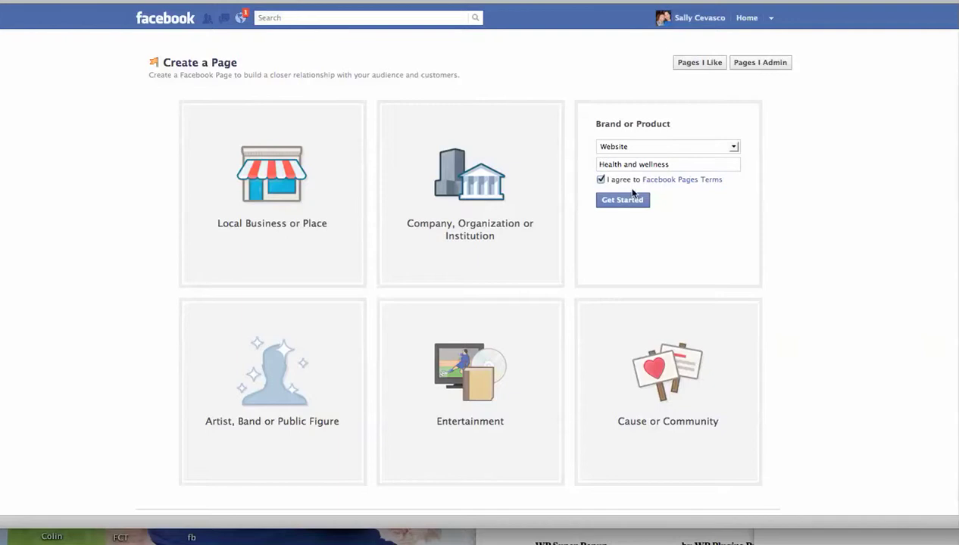
# - Create the Health and wellness page, skipping both the Profile Picture and About steps
pyautogui.click(622, 200)
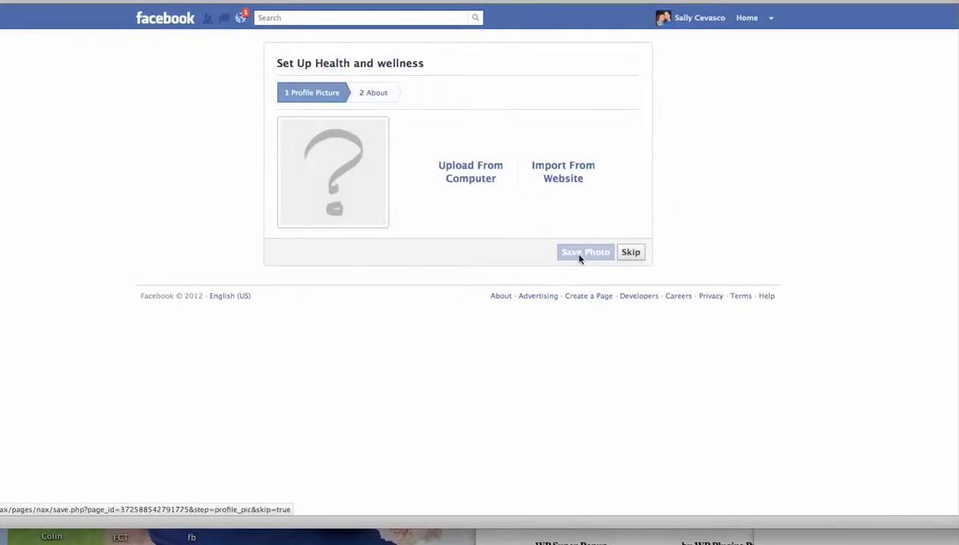
pyautogui.click(634, 258)
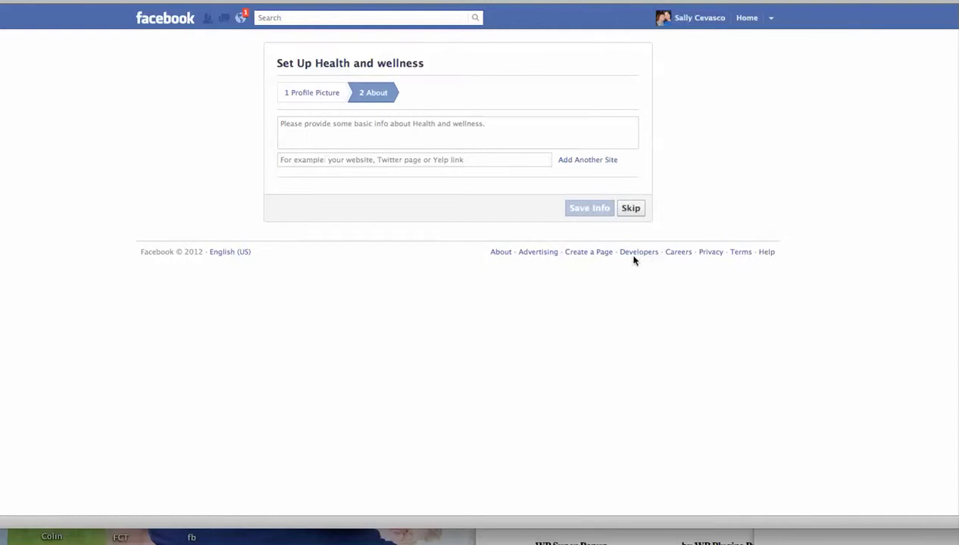
pyautogui.click(633, 210)
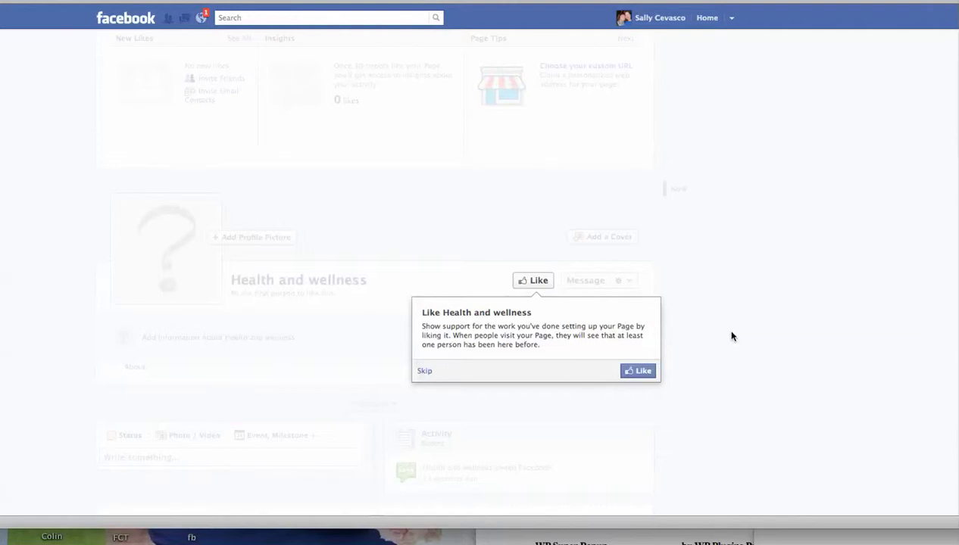
# - Dismiss the Like, invite-friends, invite-email and Share Something tips, returning to the Admin Panel
pyautogui.scroll(-1, 719, 339)
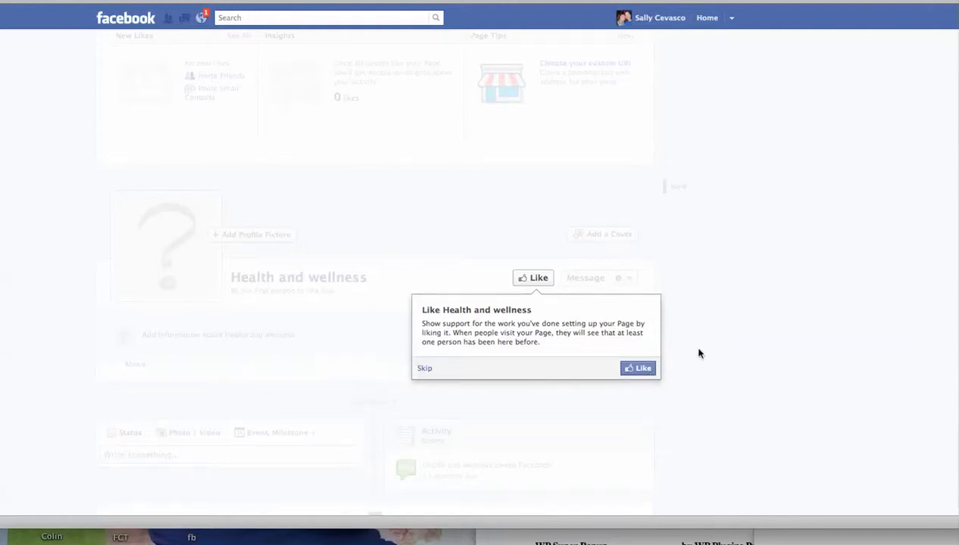
pyautogui.click(424, 370)
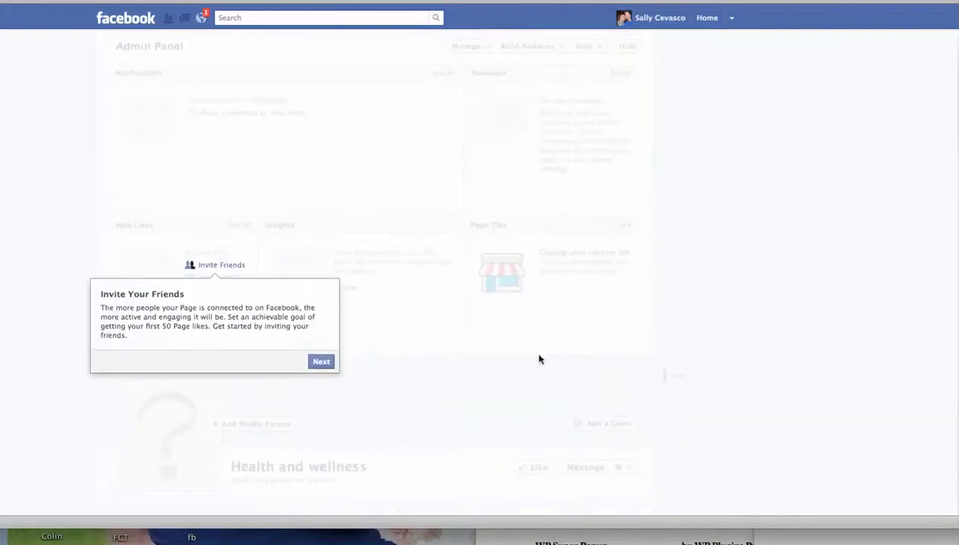
pyautogui.click(319, 363)
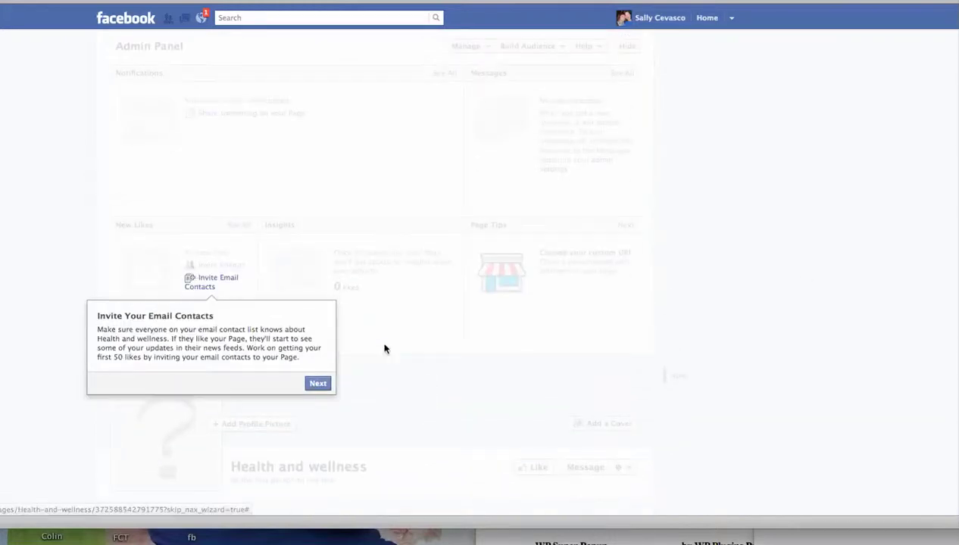
pyautogui.click(319, 385)
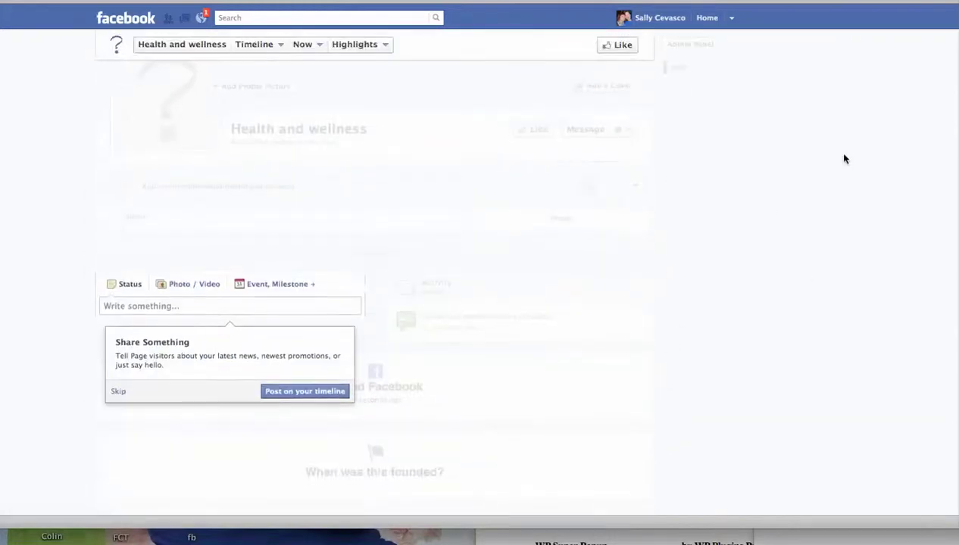
pyautogui.click(118, 392)
pyautogui.scroll(-5, 727, 265)
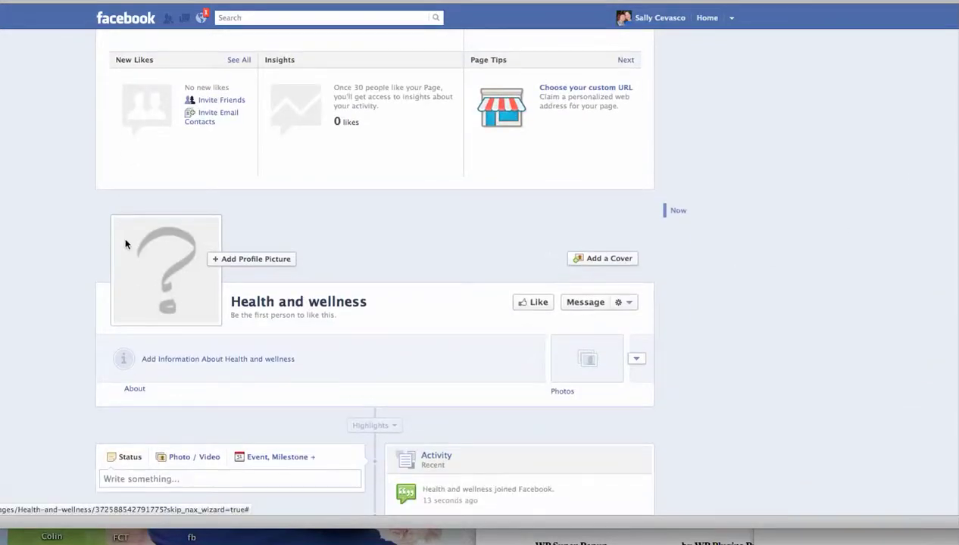
pyautogui.scroll(5, 747, 208)
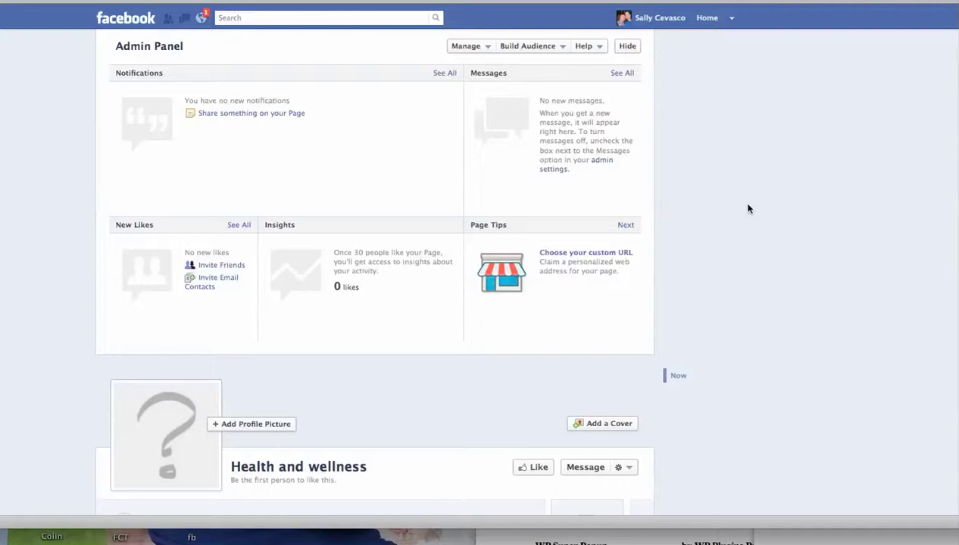
pyautogui.scroll(-4, 747, 208)
pyautogui.scroll(4, 747, 208)
# - In Manage Admins, add the friend found by typing 'sh' as a page admin
pyautogui.click(482, 47)
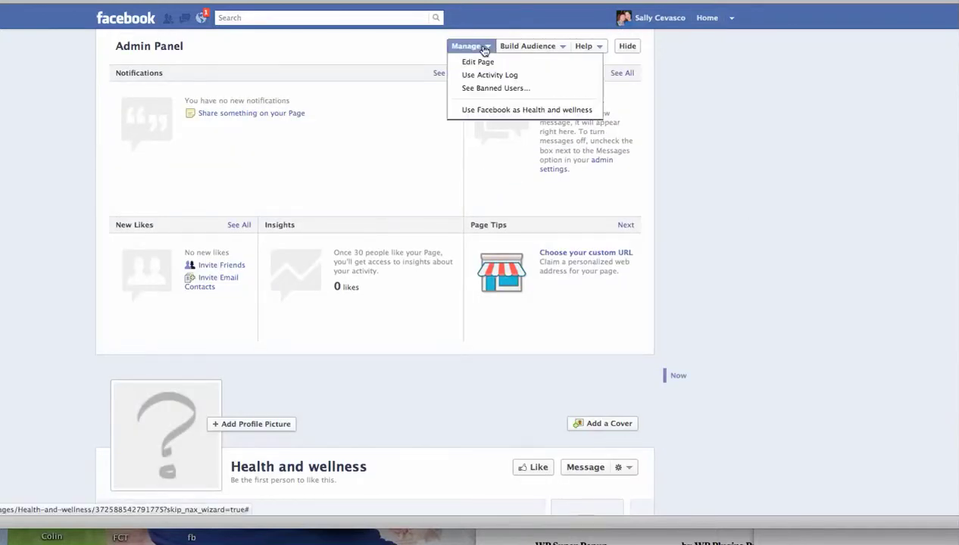
pyautogui.click(477, 62)
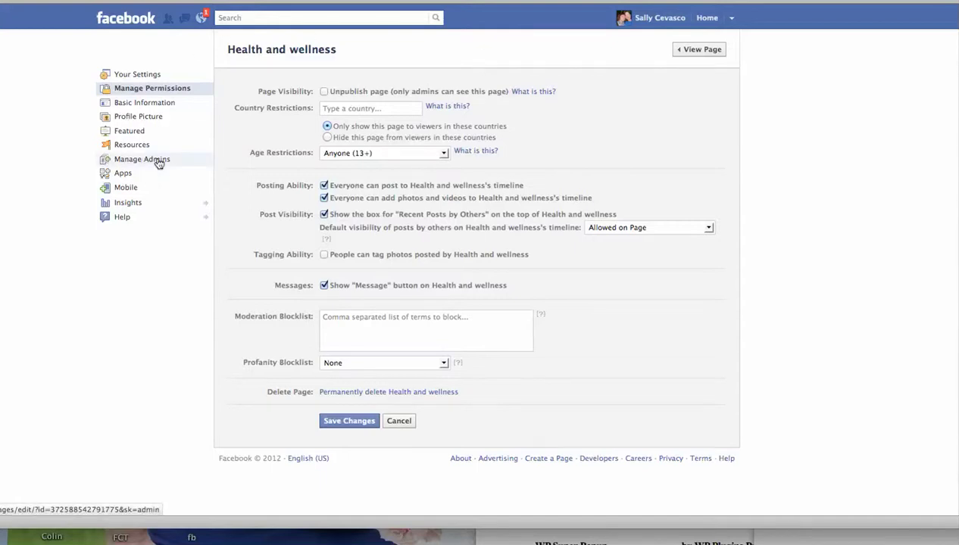
pyautogui.click(127, 164)
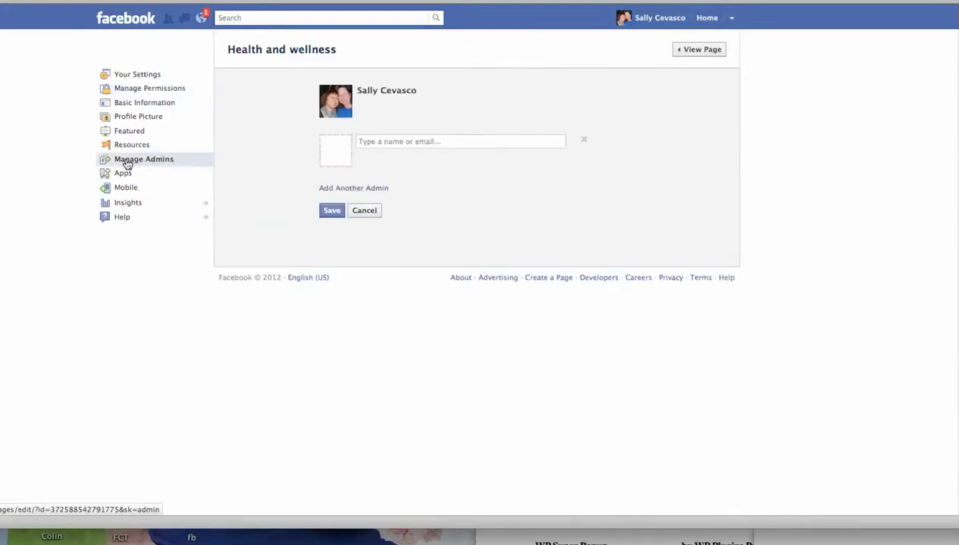
pyautogui.click(384, 141)
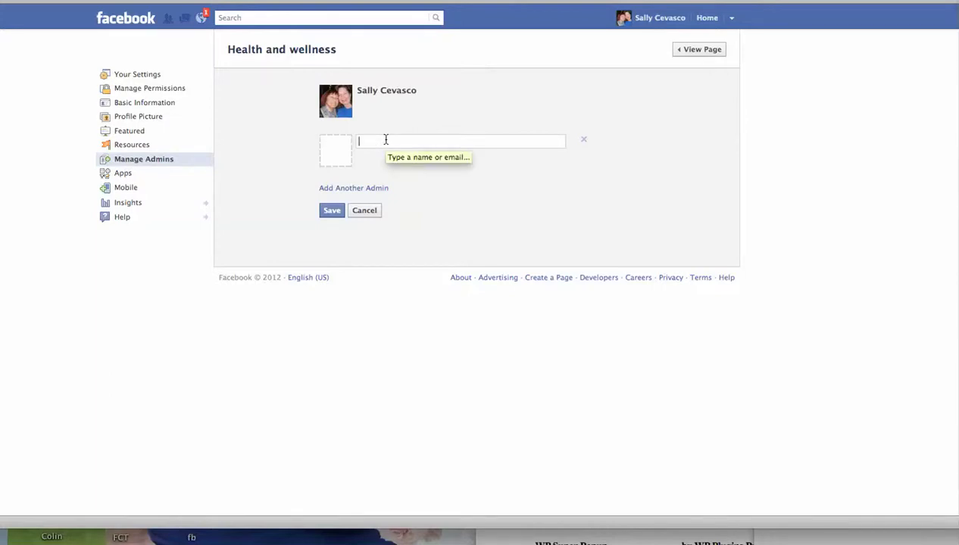
pyautogui.write('s')
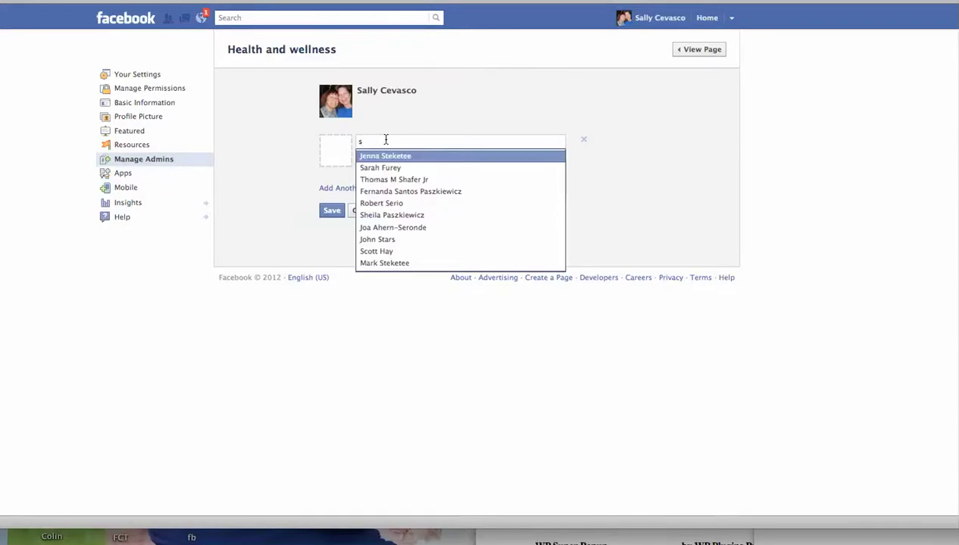
pyautogui.press('BackSpace')
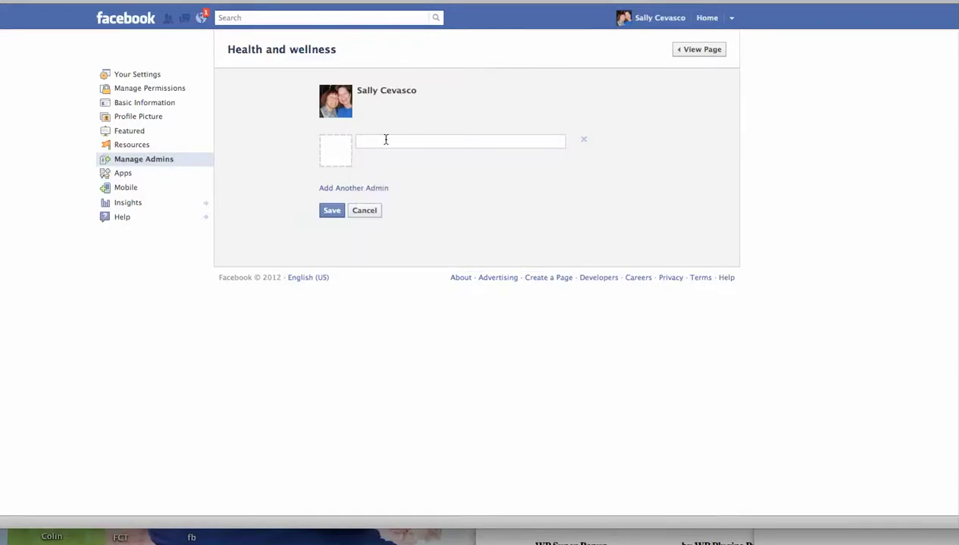
pyautogui.write('sh')
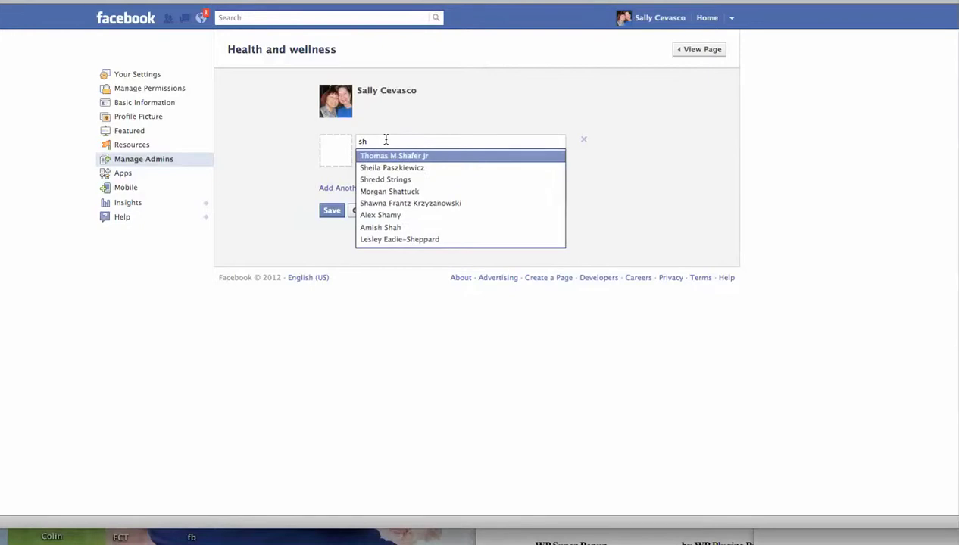
pyautogui.click(386, 167)
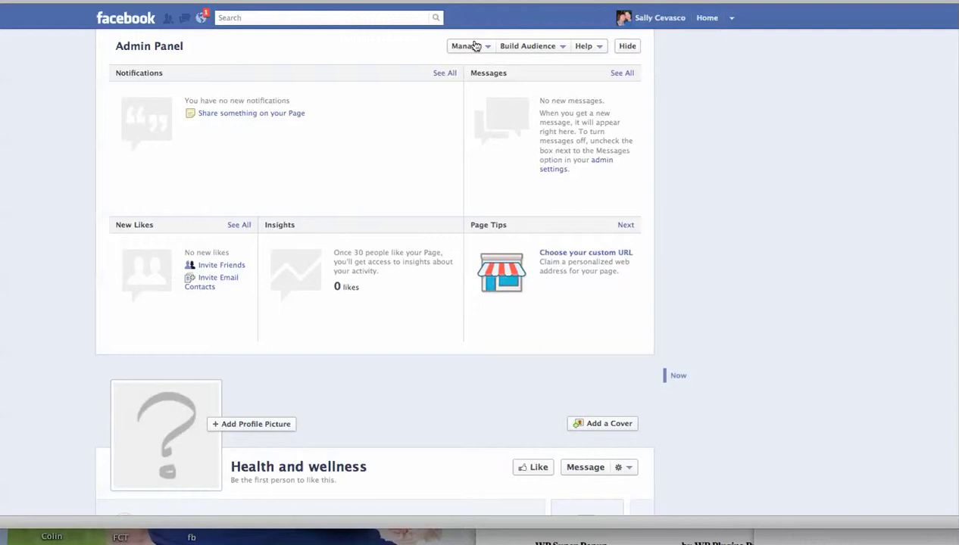
# - Open the Basic Information section of Edit Page and scroll through its blank fields
pyautogui.click(475, 46)
pyautogui.click(475, 60)
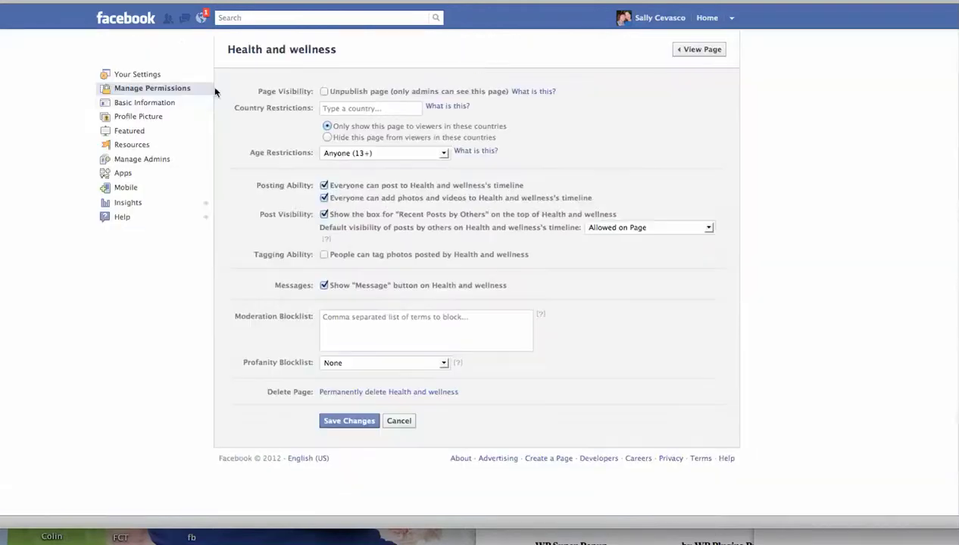
pyautogui.click(141, 104)
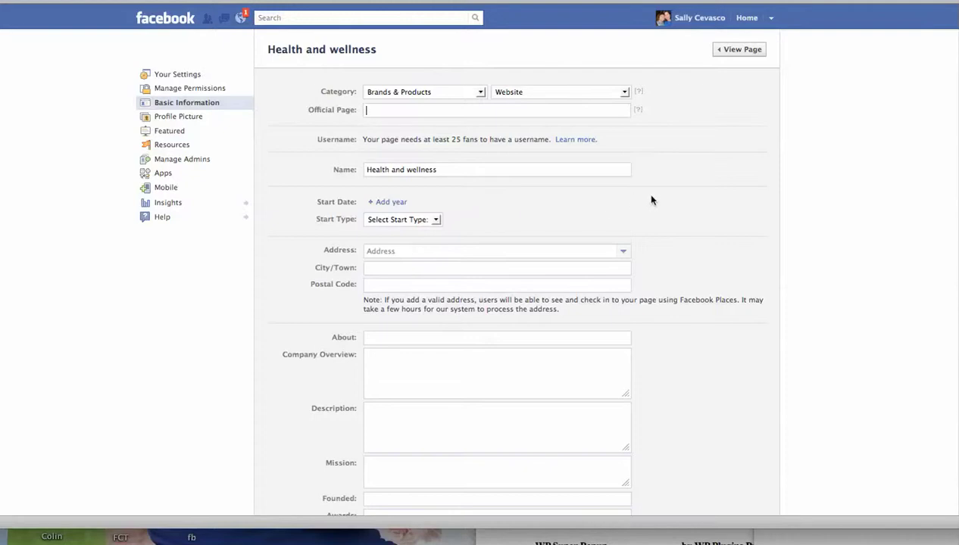
pyautogui.scroll(-3, 651, 199)
pyautogui.scroll(-3, 648, 199)
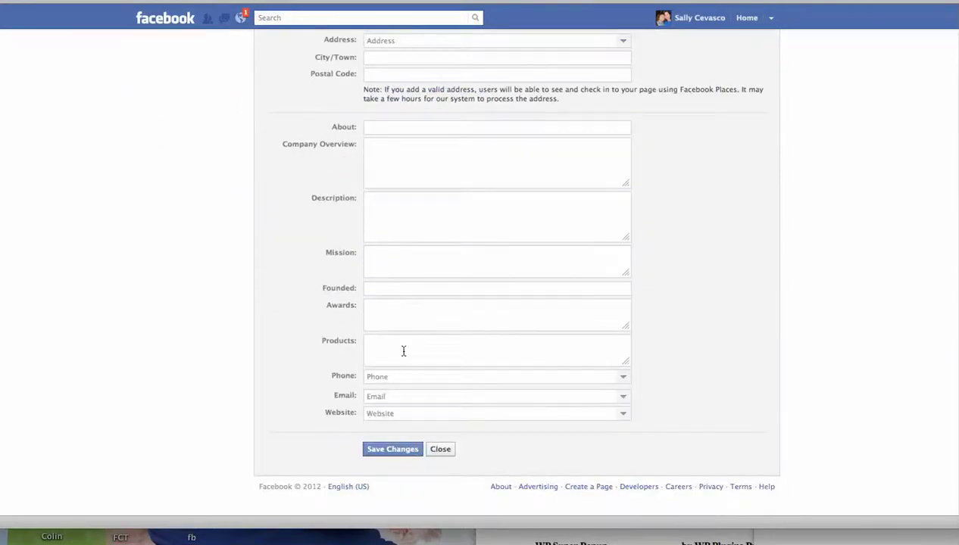
pyautogui.scroll(5, 707, 296)
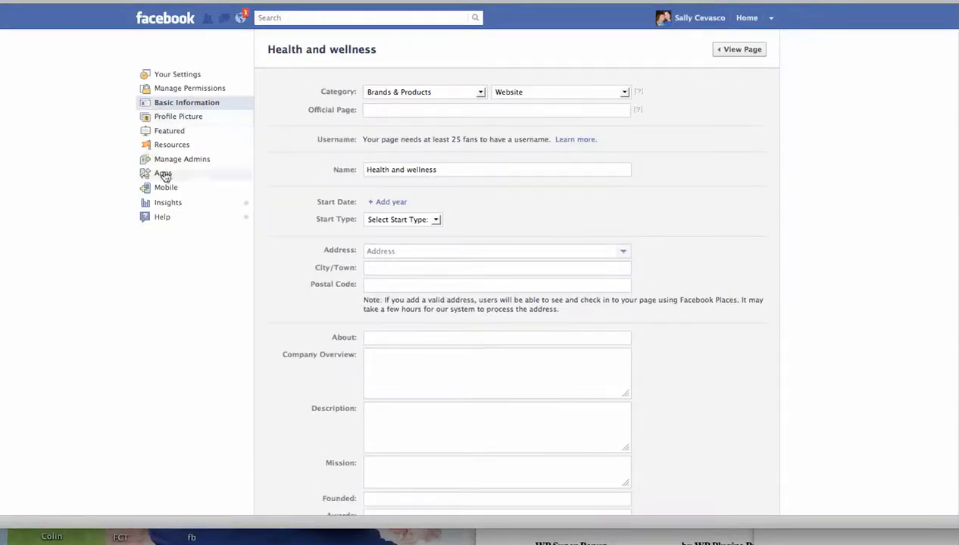